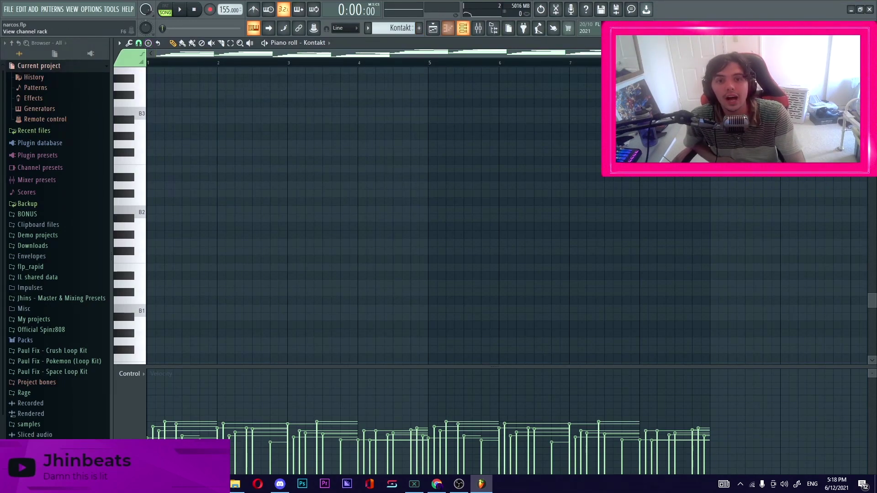
Open the channel rack, view the instrument loaded in the first Kontakt channel, and close both windows.
left_click(463, 28)
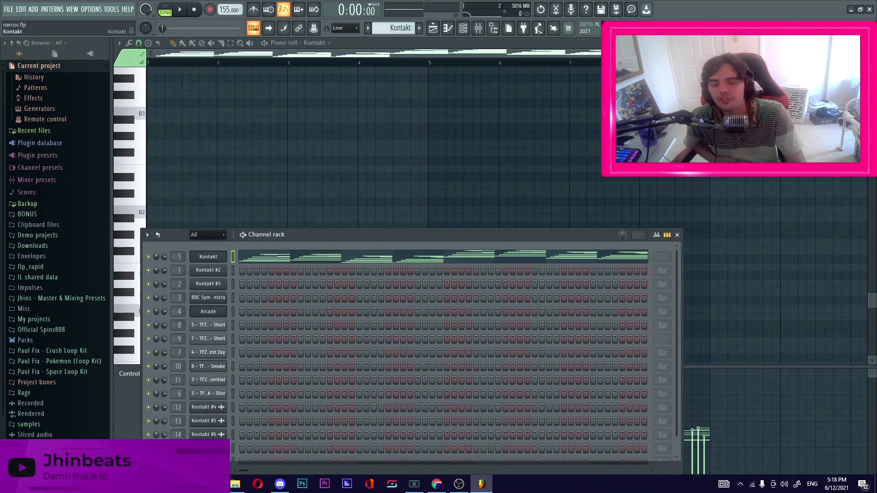
left_click(208, 256)
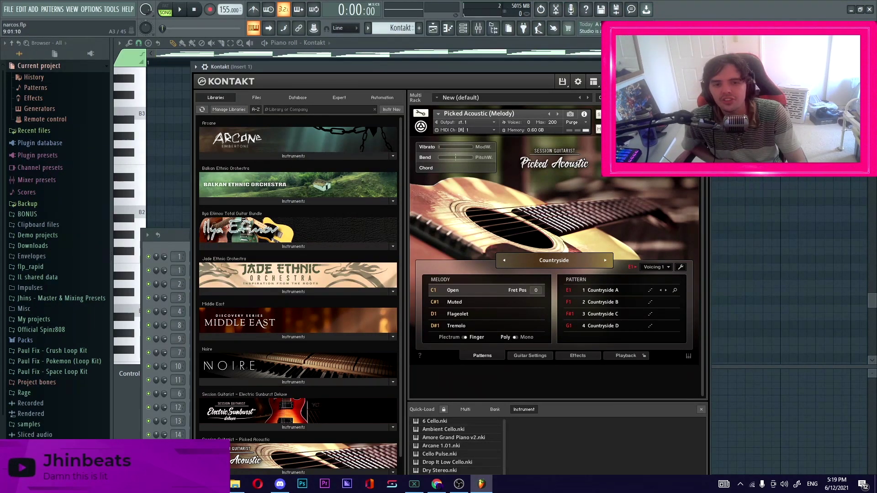
key("Escape")
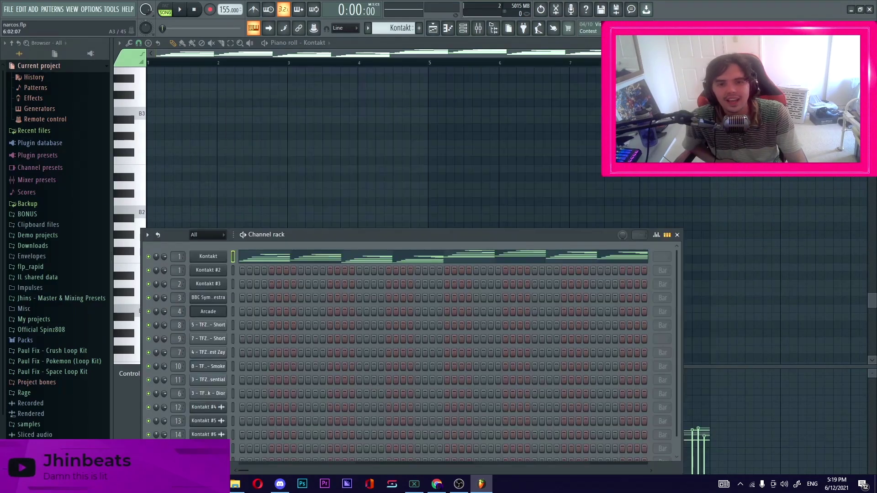
scroll(498, 129, "down", 3)
key("Escape")
Switch playback to pattern mode and play the Kontakt melody through in the piano roll.
scroll(365, 206, "up", 12)
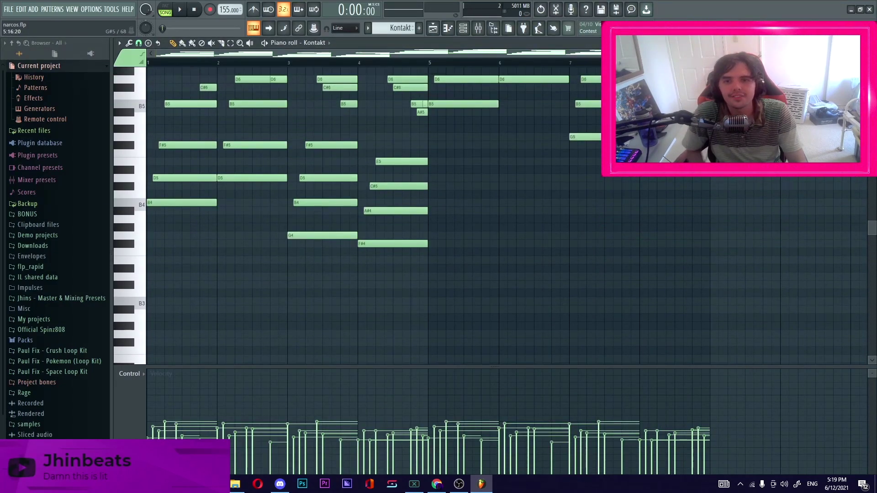
left_click(166, 9)
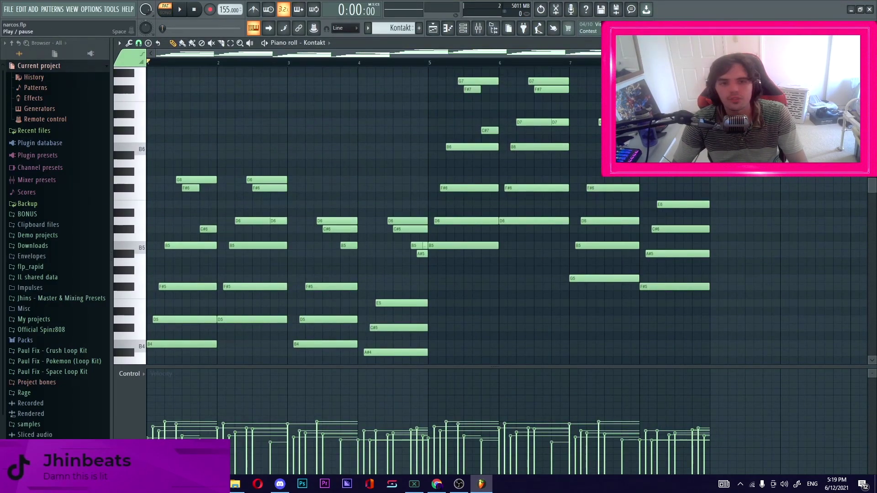
key("space")
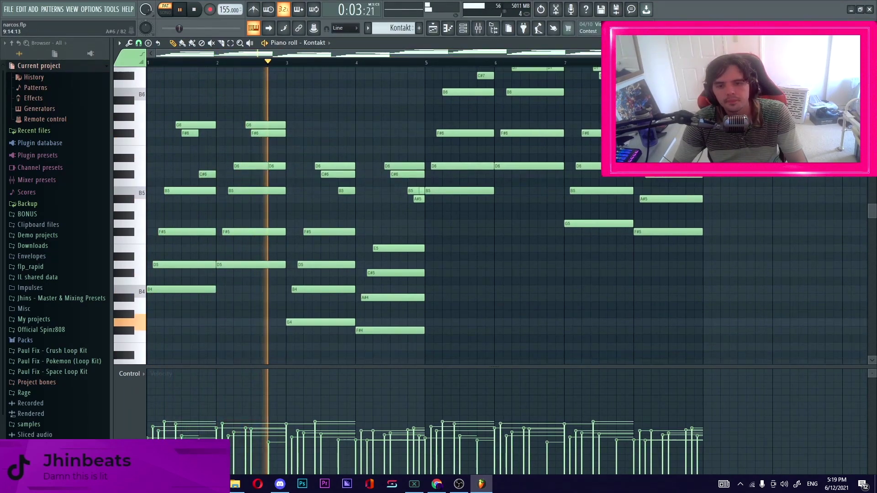
scroll(502, 215, "down", 3)
scroll(503, 214, "up", 1)
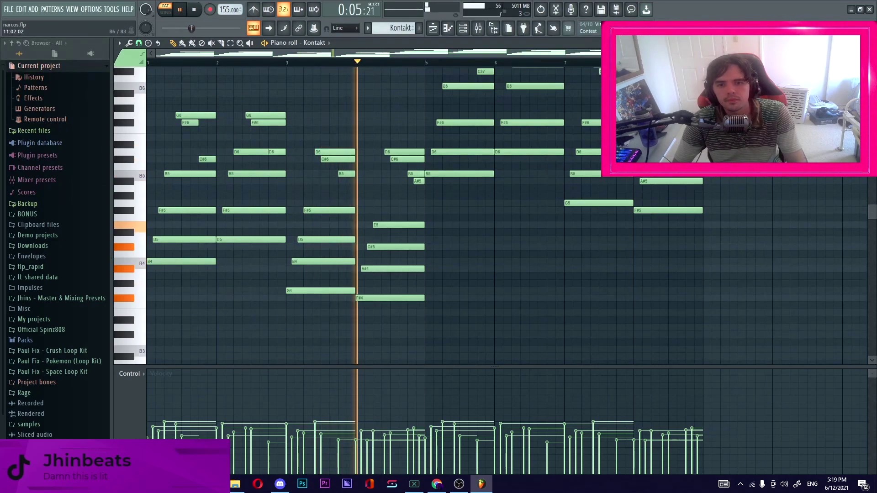
scroll(502, 214, "up", 1)
scroll(502, 214, "up", 3)
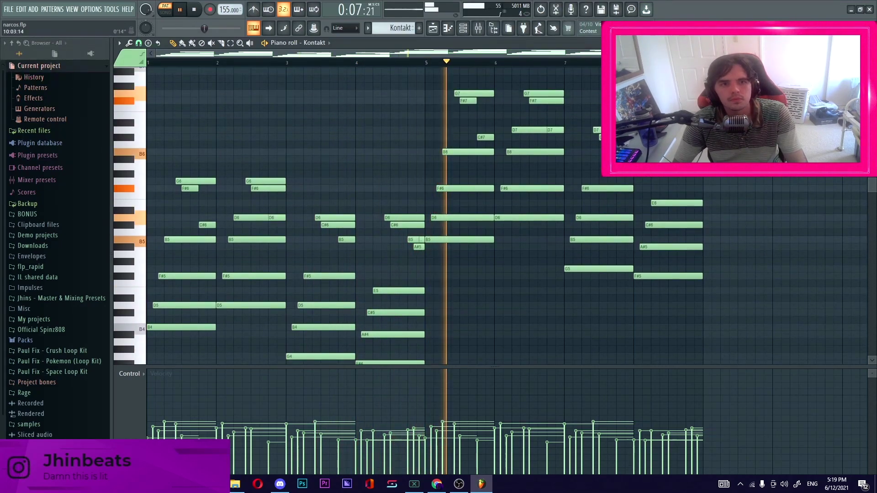
left_click_drag(761, 53, 552, 54)
left_click_drag(497, 54, 670, 54)
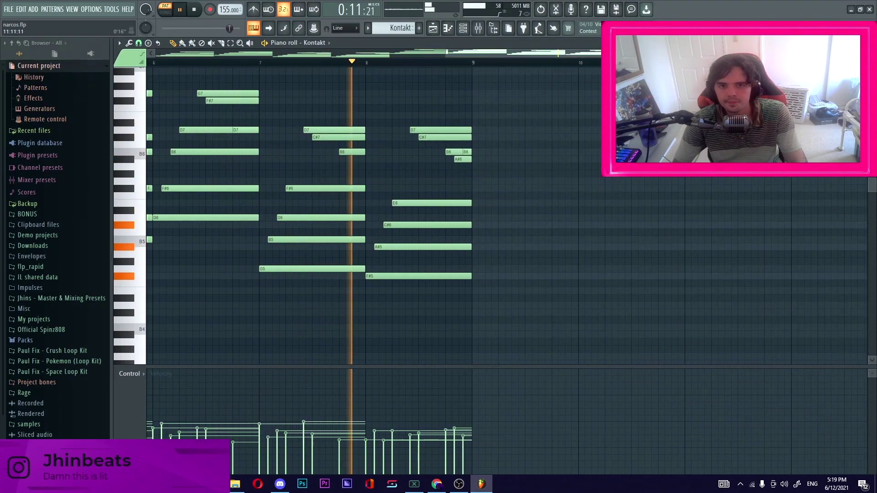
key("space")
Open the Kontakt #2 pattern from Track 2 in the piano roll and play it through.
key("F5")
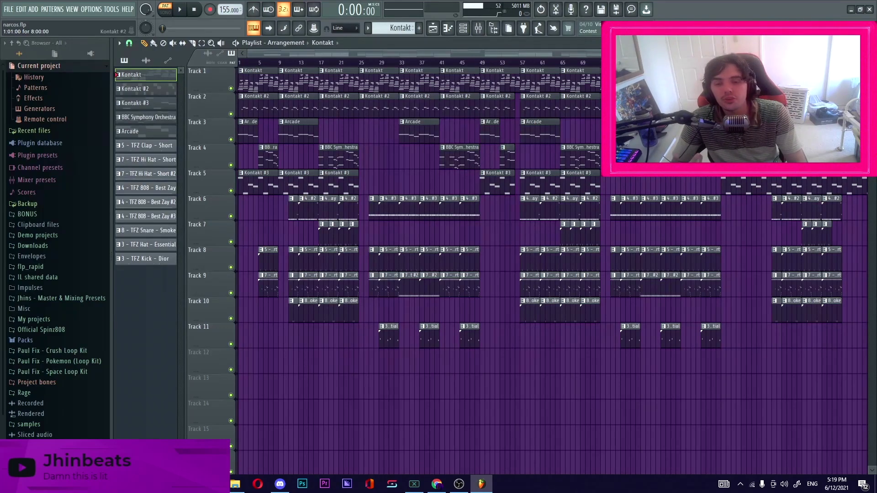
double_click(258, 107)
left_click_drag(502, 54, 210, 53)
key("F6")
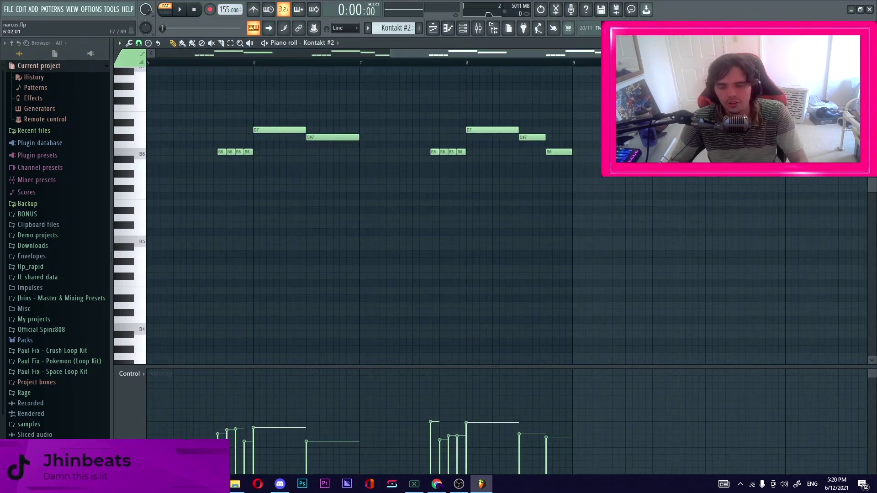
left_click_drag(407, 54, 157, 53)
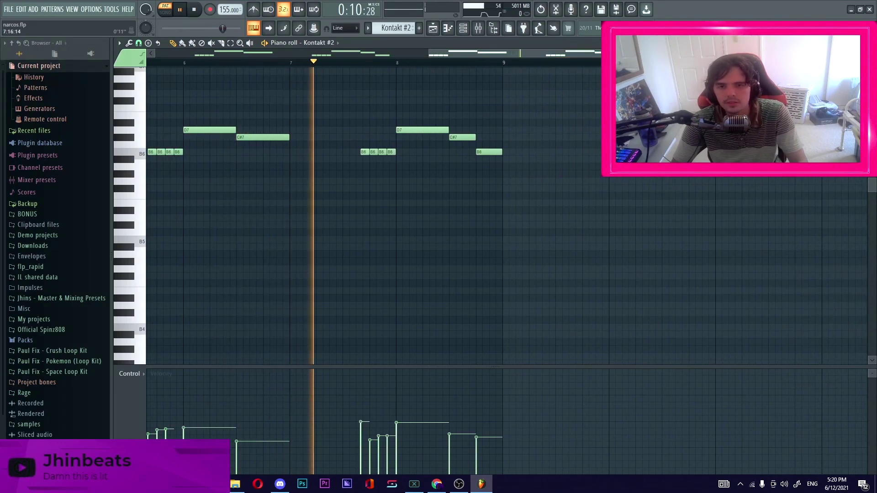
key("space")
Solo Track 2 in the playlist and turn Track 1 back on, leaving only those two tracks audible.
key("F5")
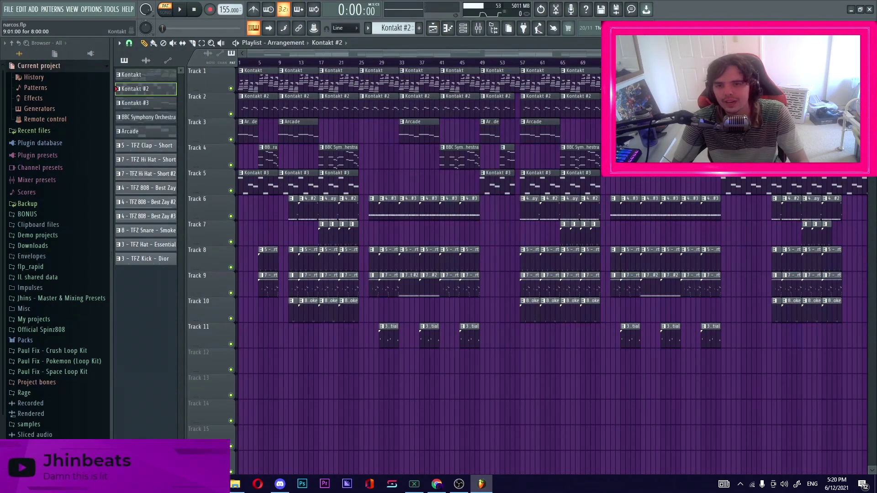
left_click(231, 114)
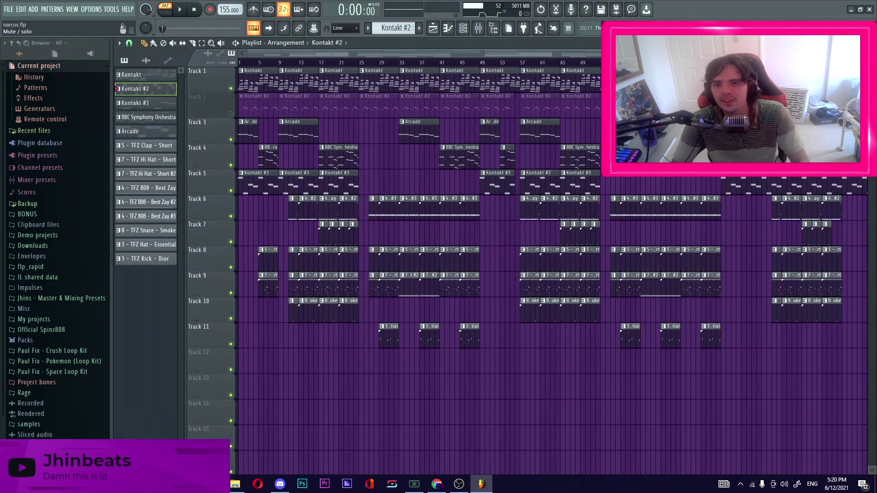
left_click(230, 114)
right_click(231, 114)
left_click(231, 88)
Select the first eight bars of the playlist and play the two Kontakt layers together in song mode.
left_click(240, 62)
key("space")
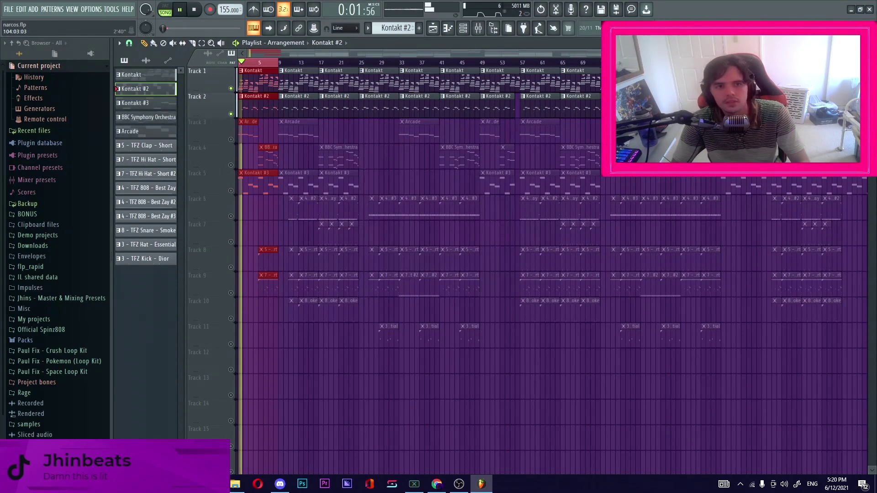
scroll(503, 274, "up", 1)
scroll(502, 274, "up", 1)
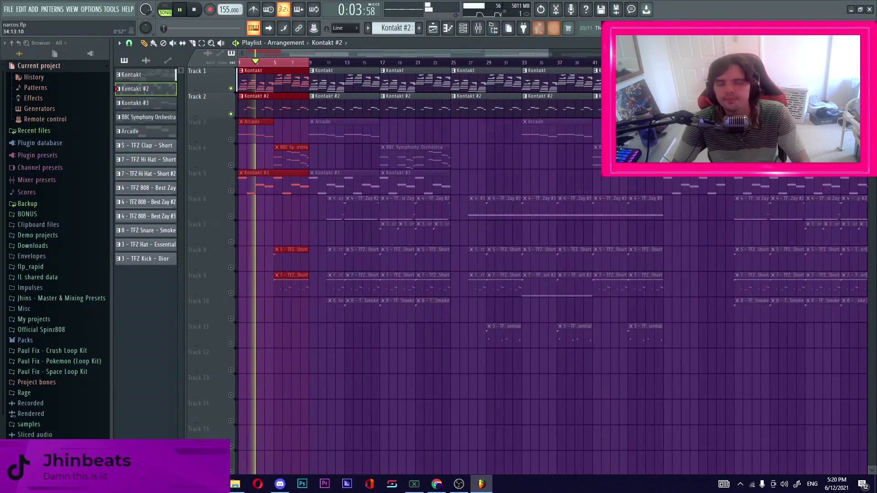
scroll(503, 274, "up", 1)
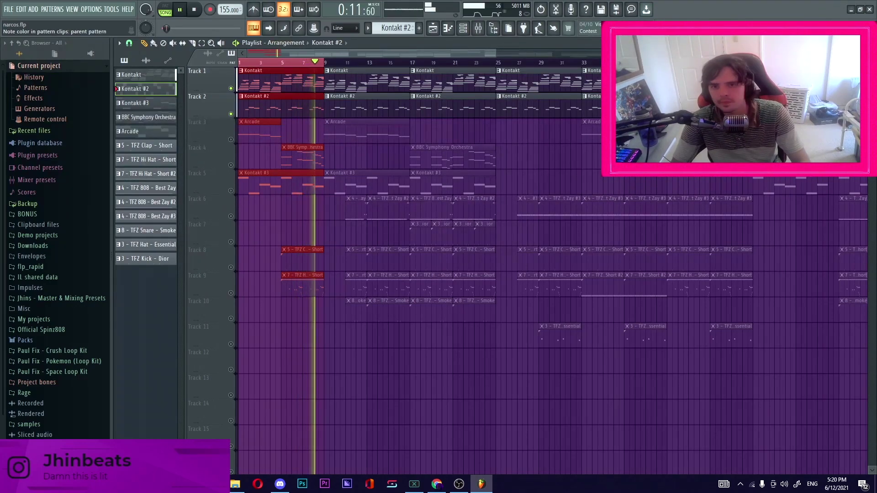
key("space")
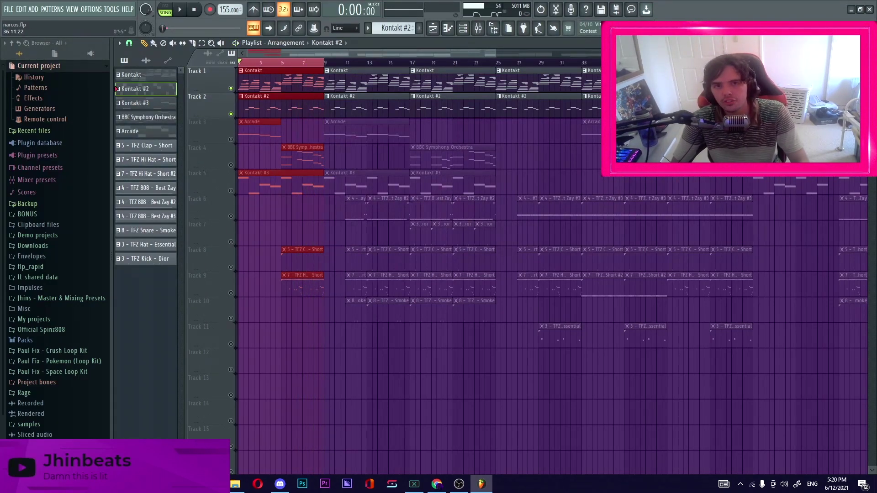
Open the Kontakt pattern from Track 1 in the piano roll and show its opening bars.
key("Page_Up")
key("Page_Up")
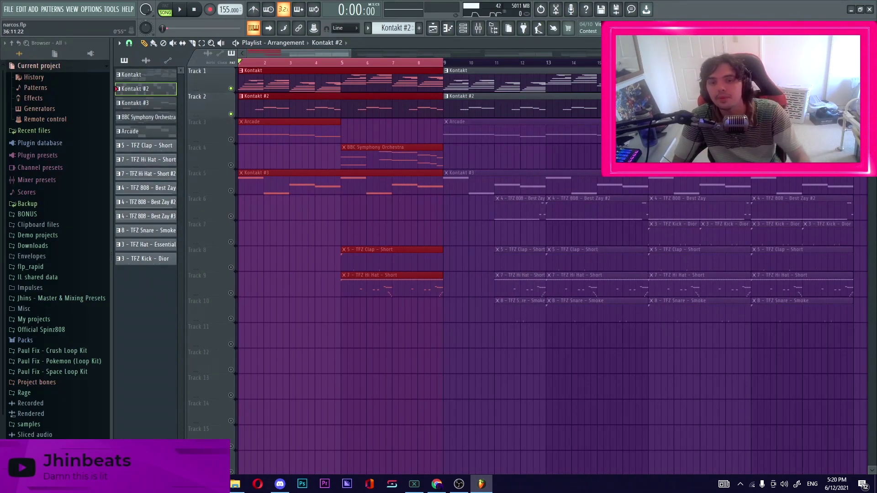
double_click(389, 71)
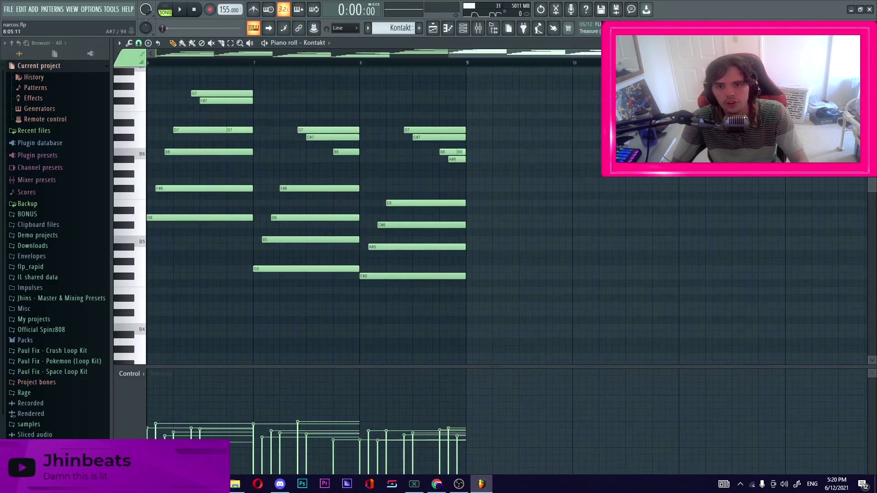
scroll(358, 225, "left", 5)
scroll(358, 225, "down", 5)
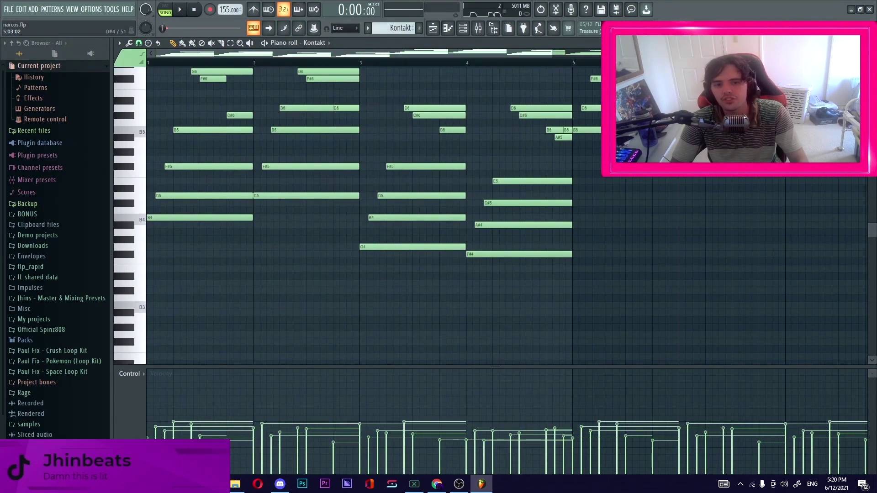
Try low notes D4, B3 and A#3 at the starts of bars 5 and 6, and delete them again.
left_click(580, 283)
left_click(691, 290)
right_click(692, 291)
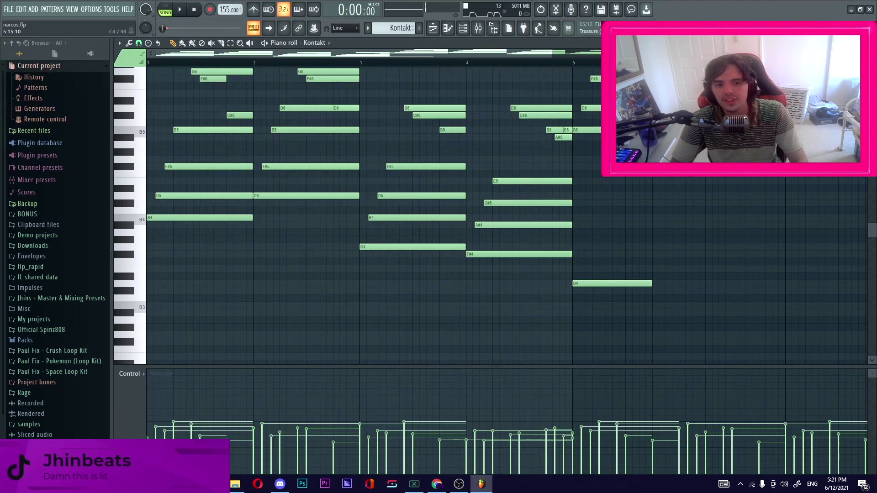
right_click(583, 283)
left_click(577, 305)
left_click(681, 312)
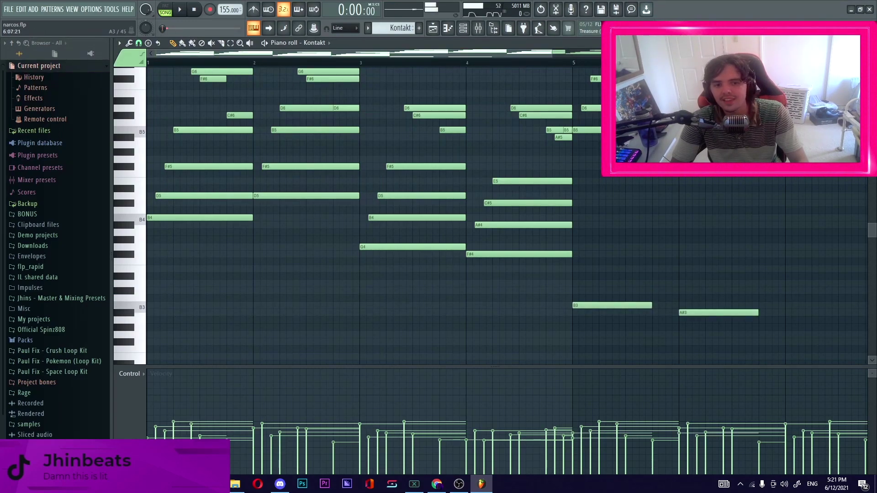
right_click(683, 312)
right_click(601, 305)
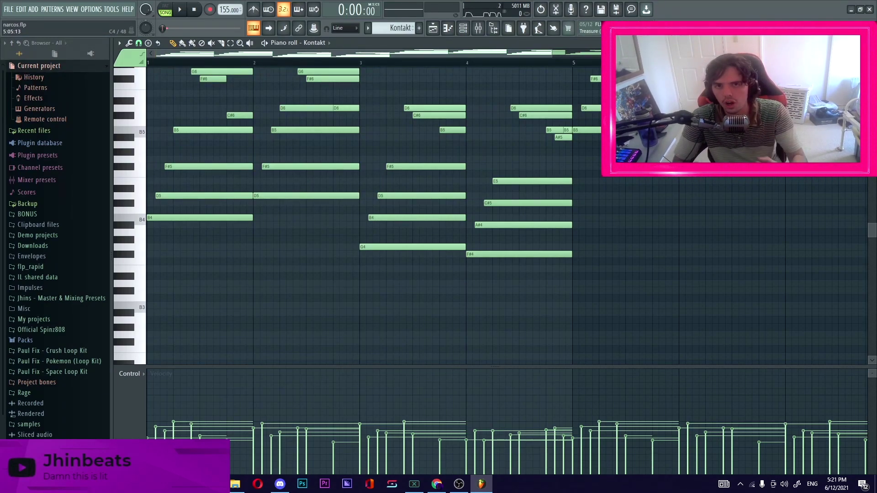
Try an extra B4 note in bar 2 of the Kontakt melody and delete it again.
scroll(502, 215, "up", 1)
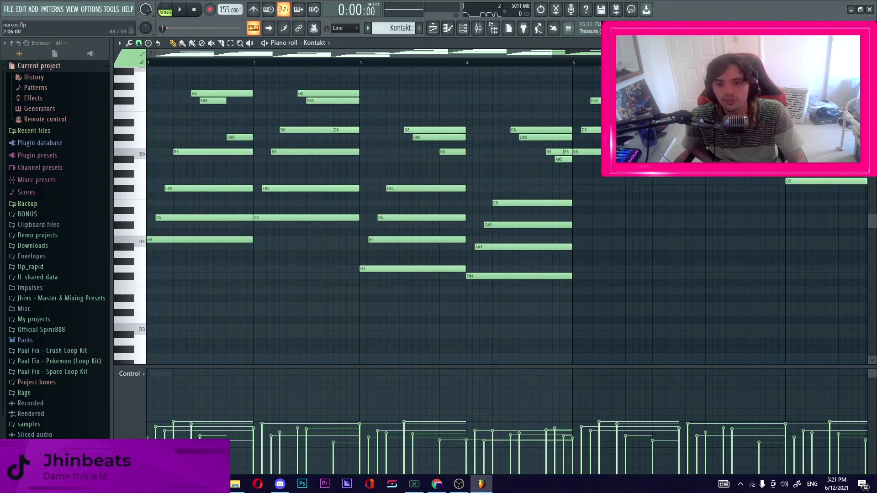
left_click(286, 240)
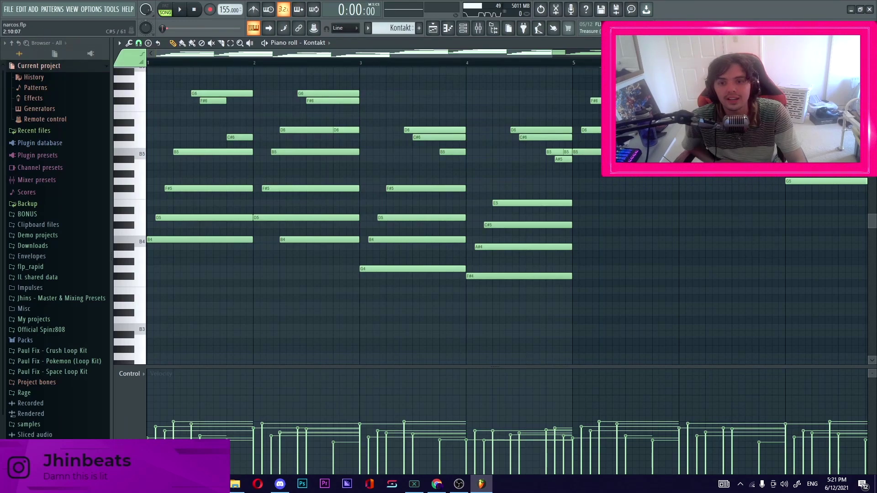
right_click(317, 240)
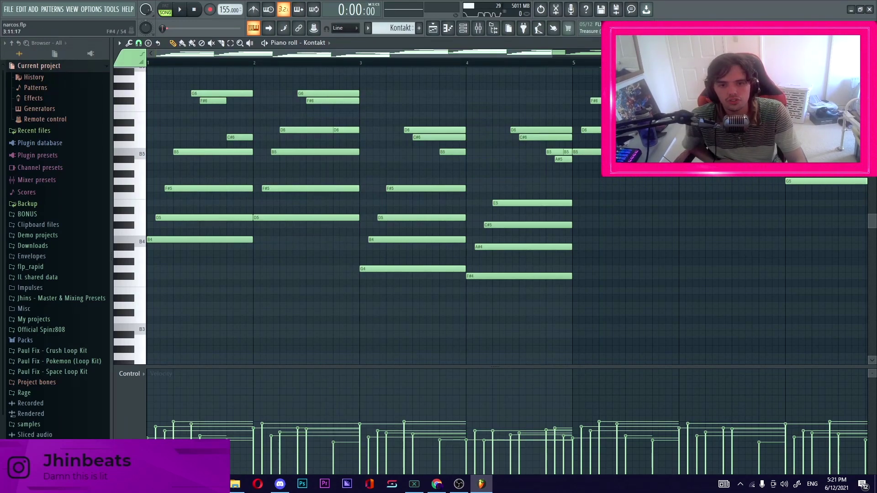
Return to the playlist and view the Arcade channel's plugin from the channel rack, closing it when done.
key("F5")
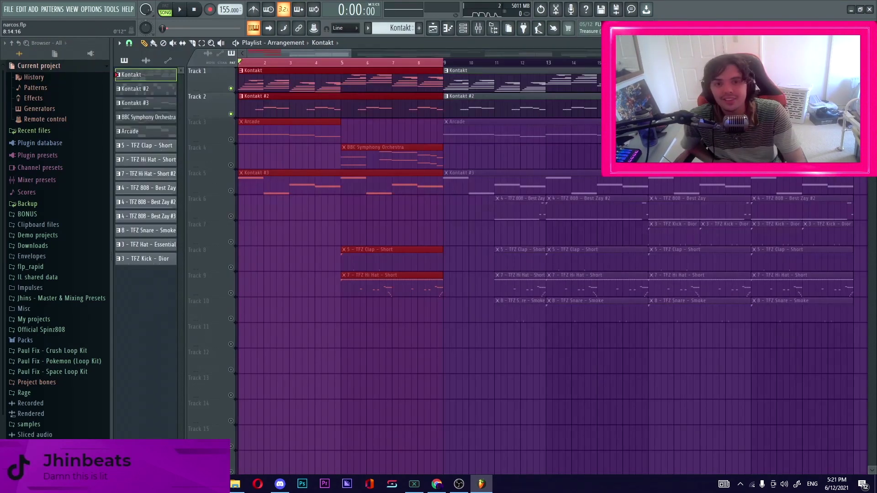
key("F6")
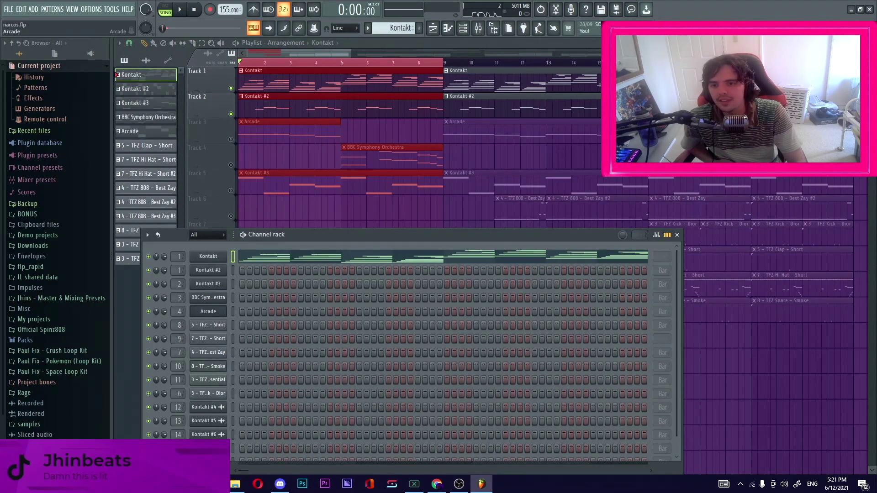
left_click(208, 311)
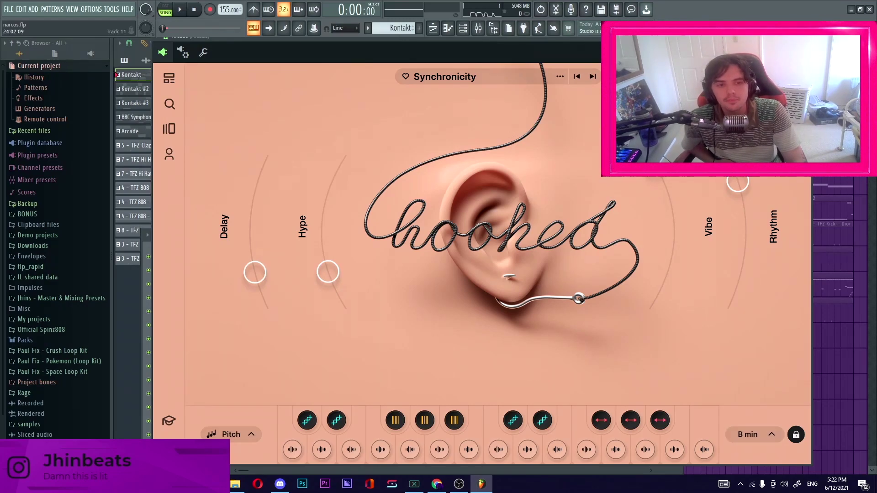
key("Escape")
Solo Track 3, play its Arcade pattern in the piano roll, and go back to the playlist.
right_click(230, 139)
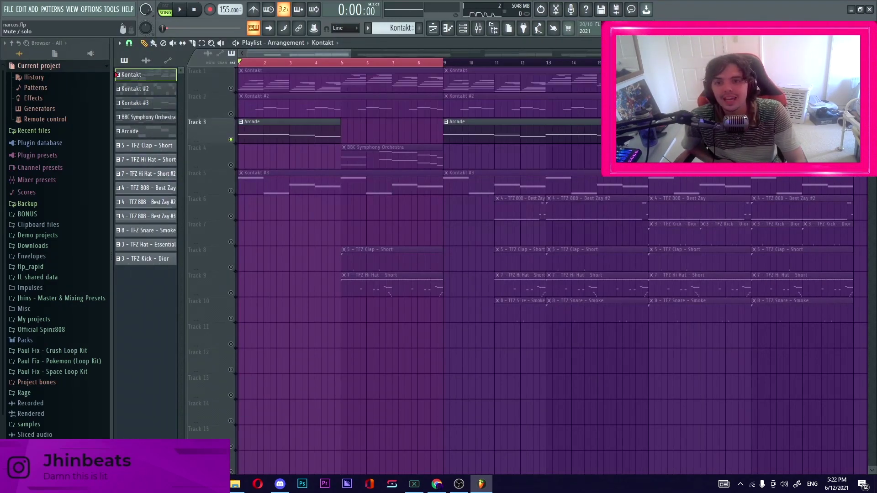
double_click(453, 133)
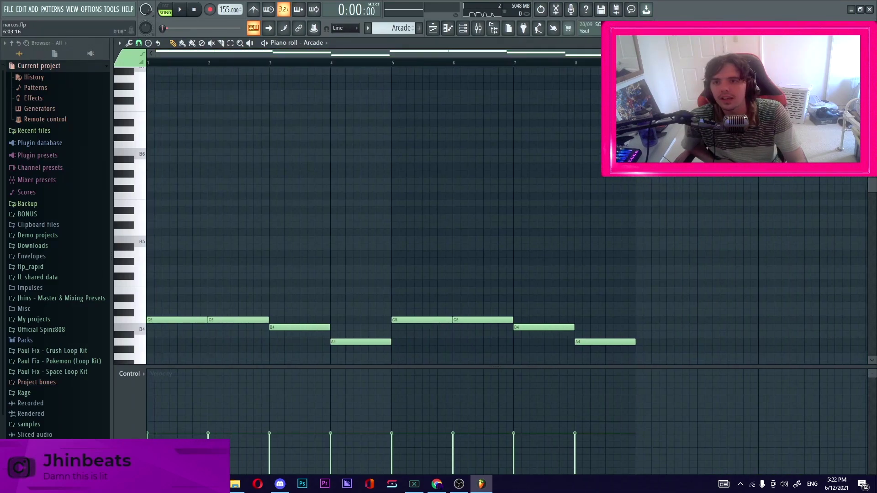
key("space")
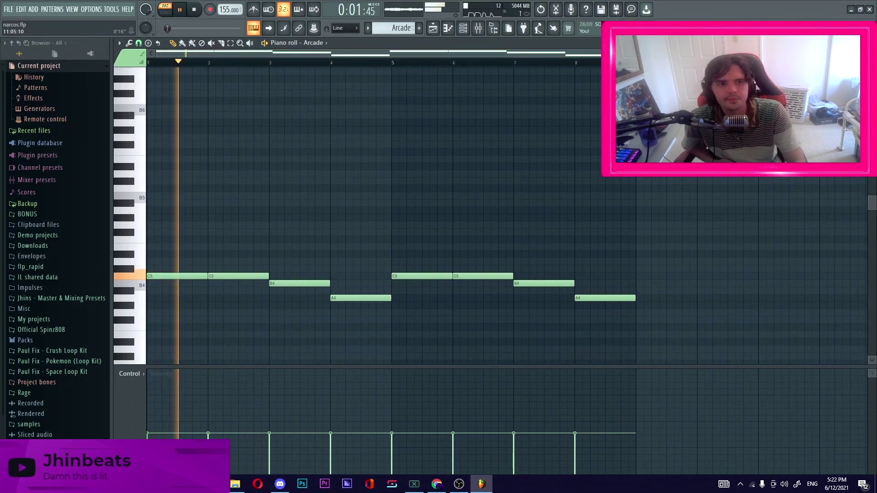
scroll(457, 211, "up", 1)
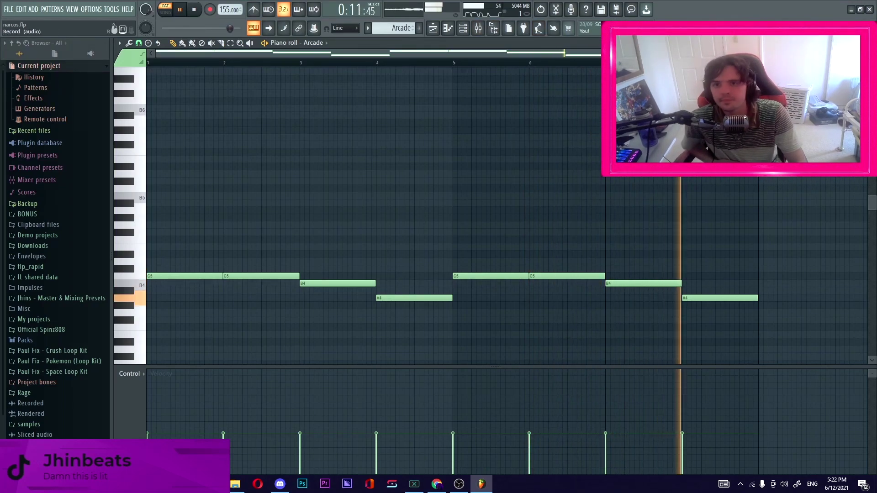
key("F5")
key("space")
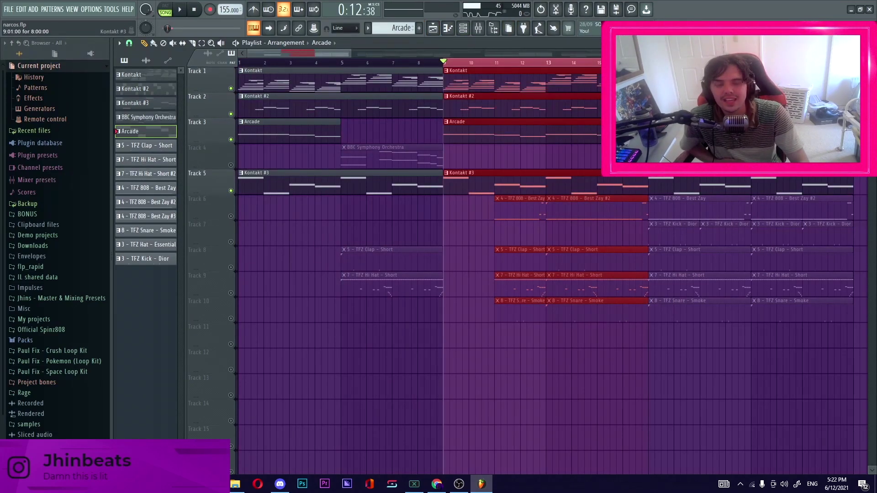
Open the Track 5 Kontakt #3 pattern in the piano roll and view its channel's NOIRE Pure instrument, closing the plugin when done.
double_click(466, 191)
left_click(462, 28)
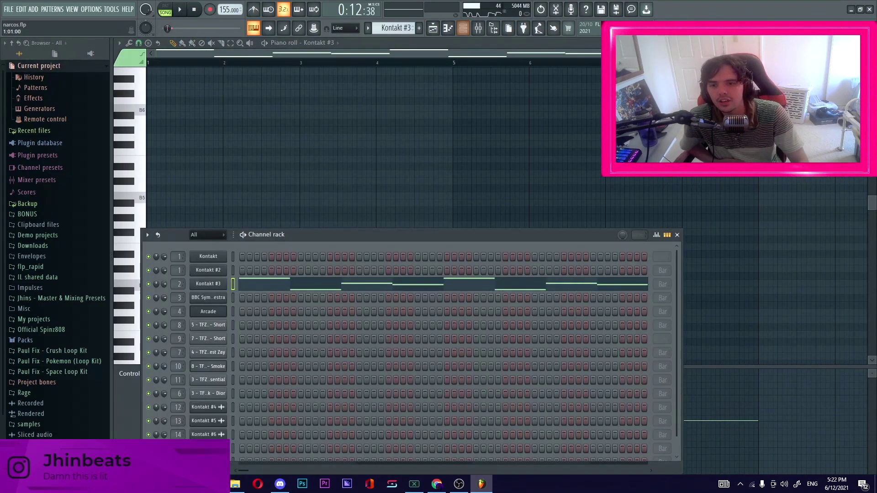
left_click(208, 284)
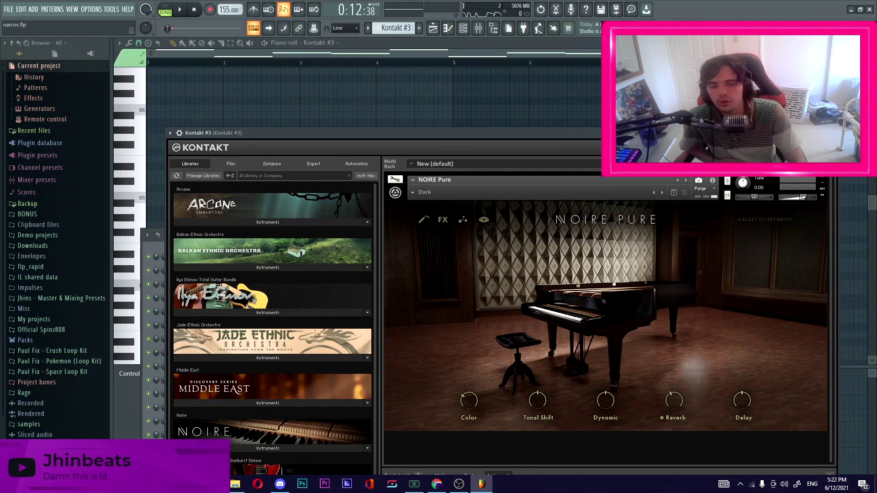
right_click(432, 122)
Bring the low Kontakt #3 notes into view, play the pattern on its own, and return to the playlist.
scroll(432, 127, "down", 3)
scroll(432, 214, "down", 4)
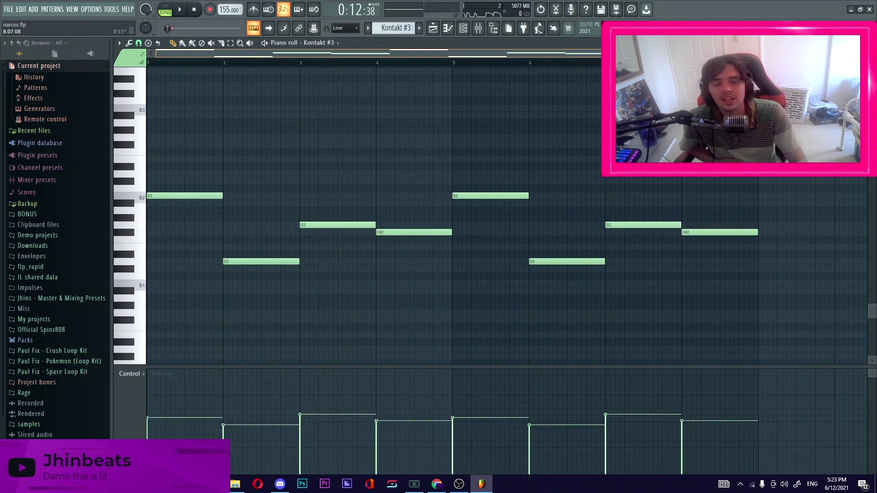
left_click_drag(708, 53, 749, 53)
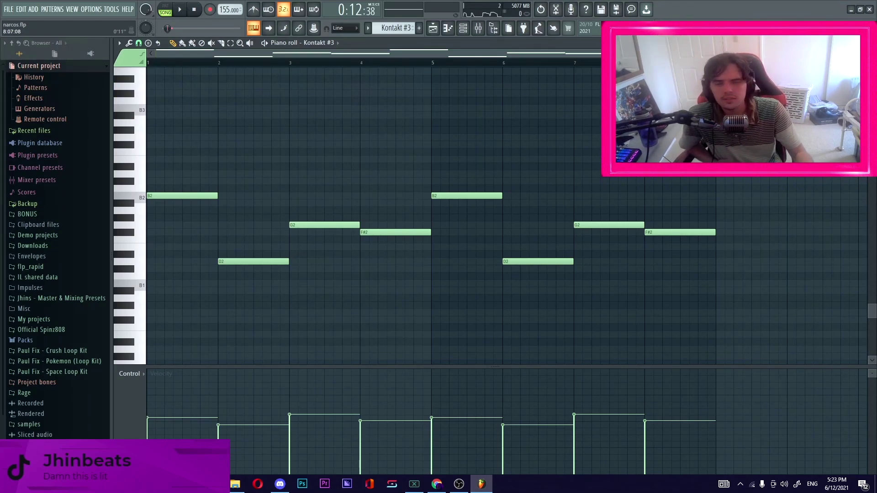
key("F5")
key("F5")
scroll(251, 215, "down", 2)
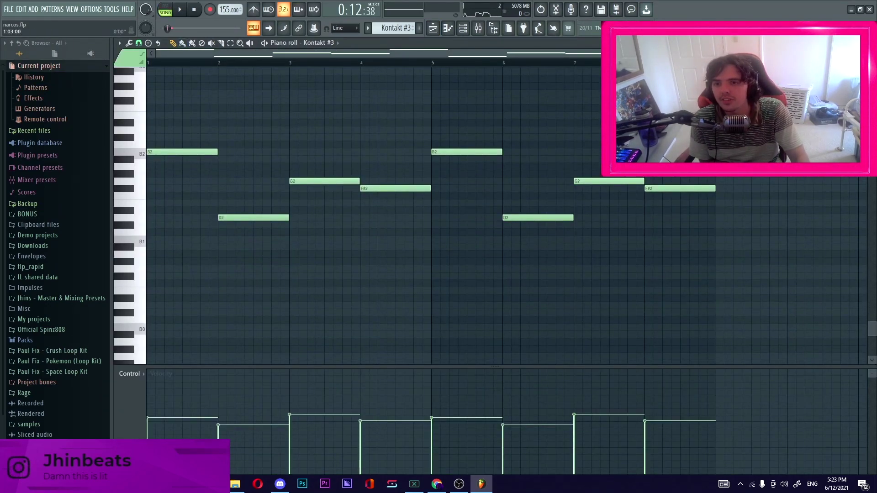
key("l")
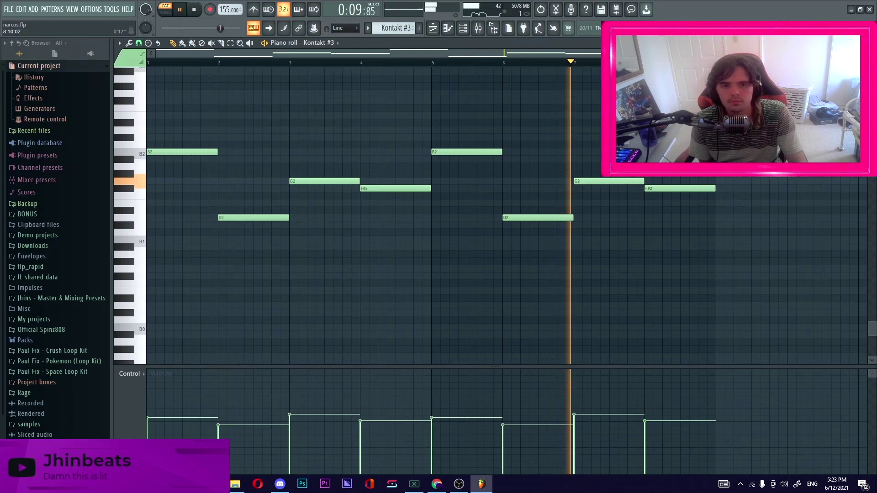
key("space")
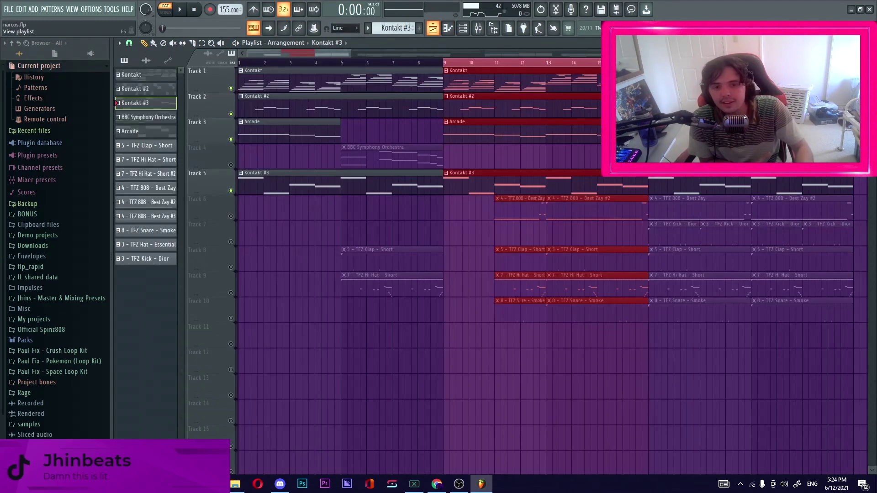
left_click(433, 28)
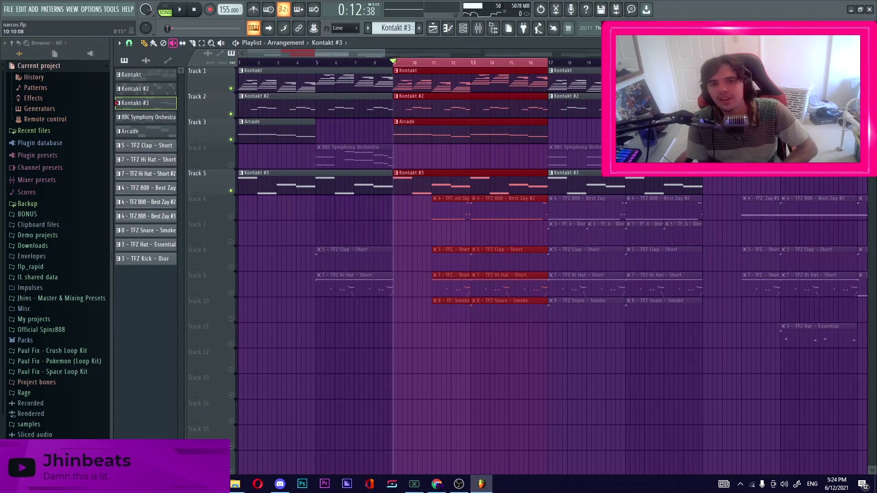
Open the BBC Symphony Orchestra pattern in the piano roll and view its channel's Trumpets a3 plugin, closing it when done.
double_click(361, 155)
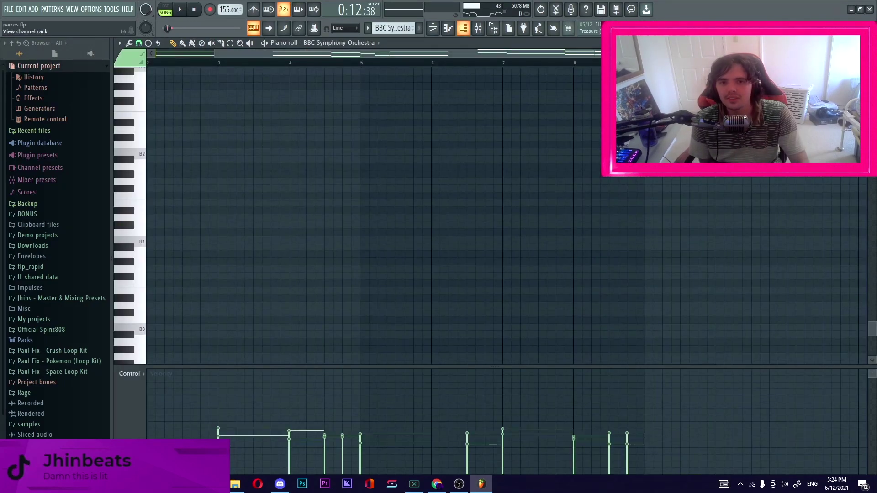
left_click(463, 28)
left_click(208, 298)
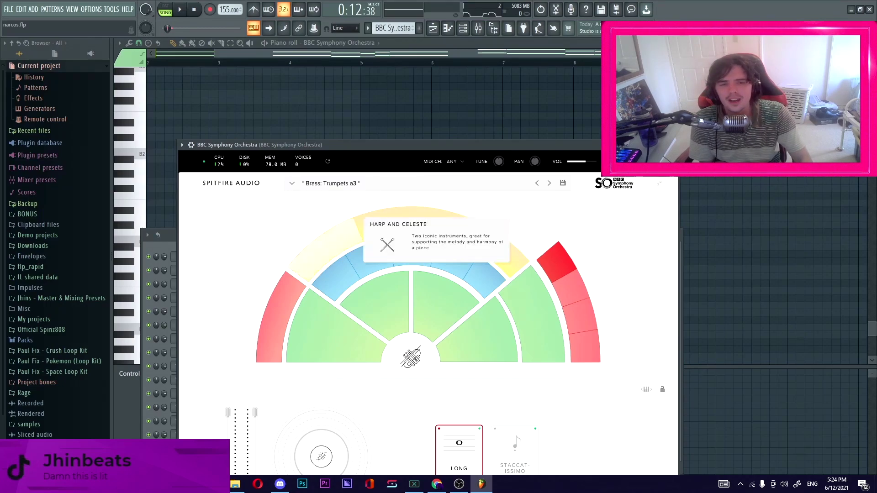
left_click_drag(366, 144, 359, 72)
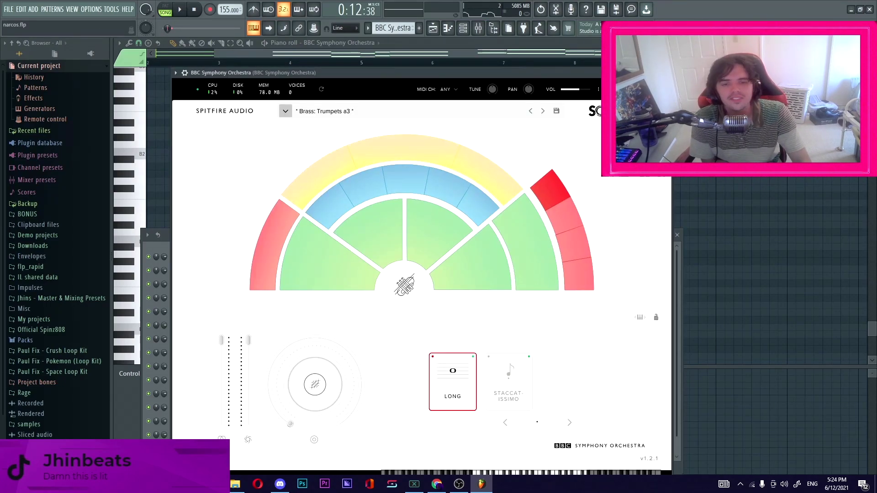
left_click(768, 277)
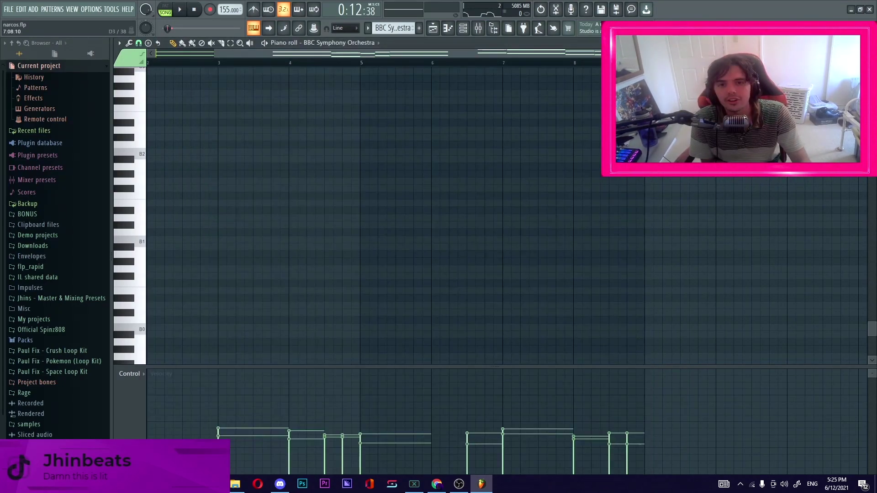
Show the BBC Symphony Orchestra notes from bar 1 and audition the B4 and B5 keys an octave apart.
scroll(508, 189, "up", 11)
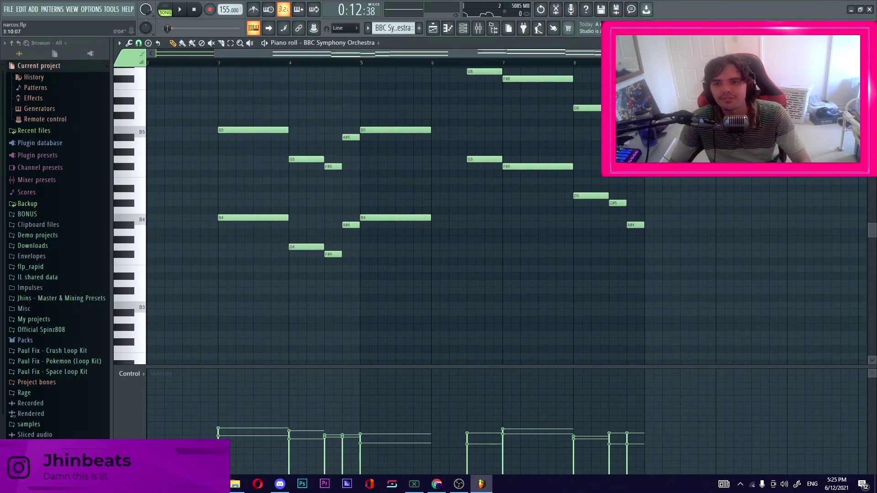
scroll(461, 182, "up", 5)
scroll(460, 182, "left", 2)
scroll(256, 188, "down", 2)
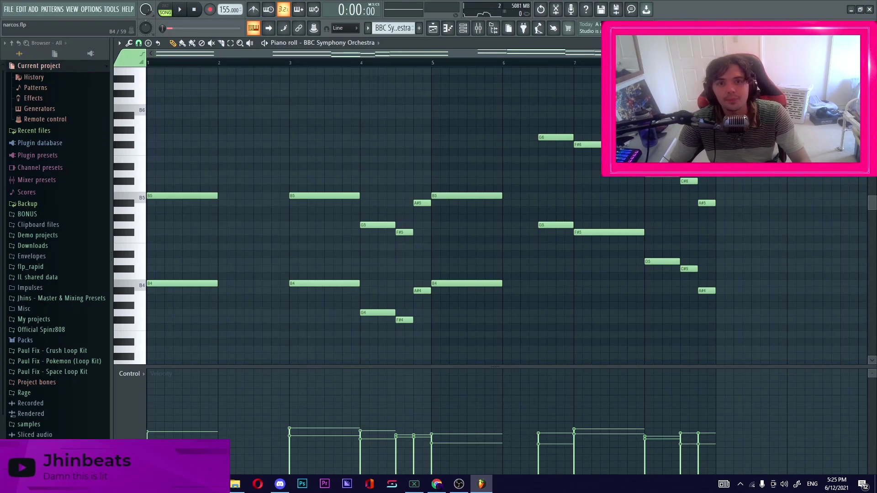
left_click(133, 285)
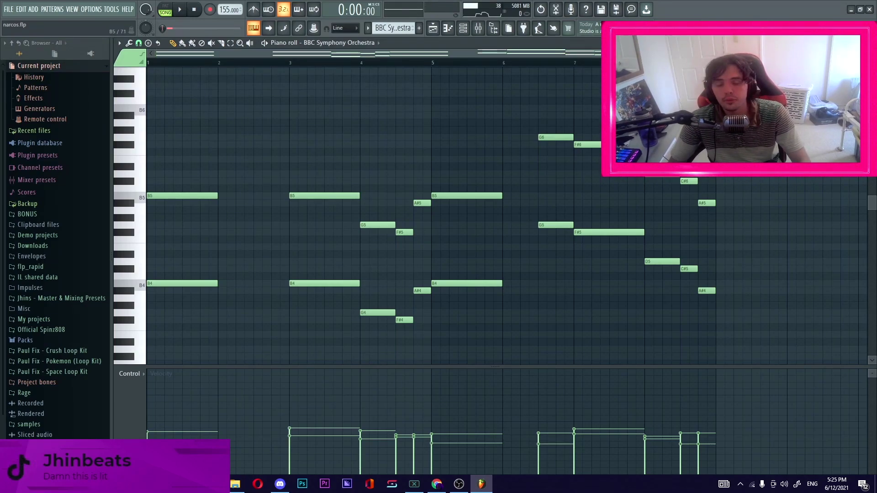
left_click(130, 197)
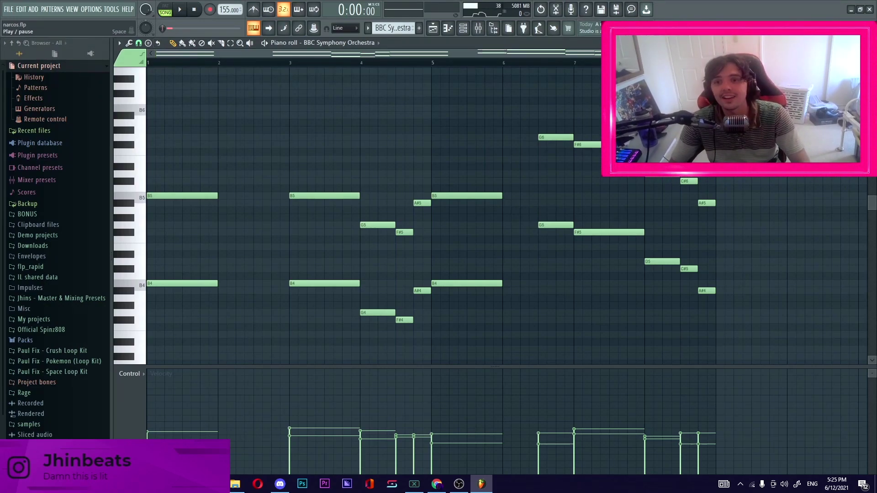
Play the BBC Symphony Orchestra pattern alone in pattern mode, stop it, and go back to the playlist.
left_click(166, 9)
left_click(179, 9)
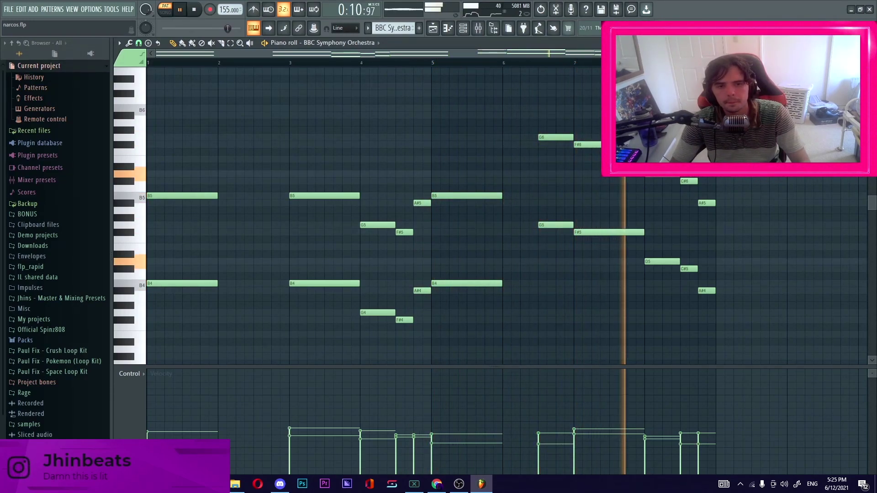
key("space")
left_click(432, 28)
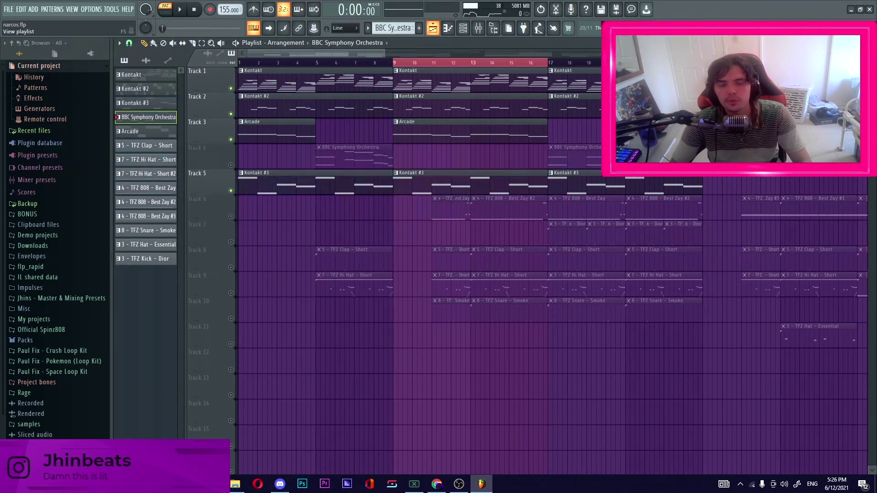
Unmute Track 4 and switch to song mode with bars 9 through 24 selected as the playback range.
left_click(231, 165)
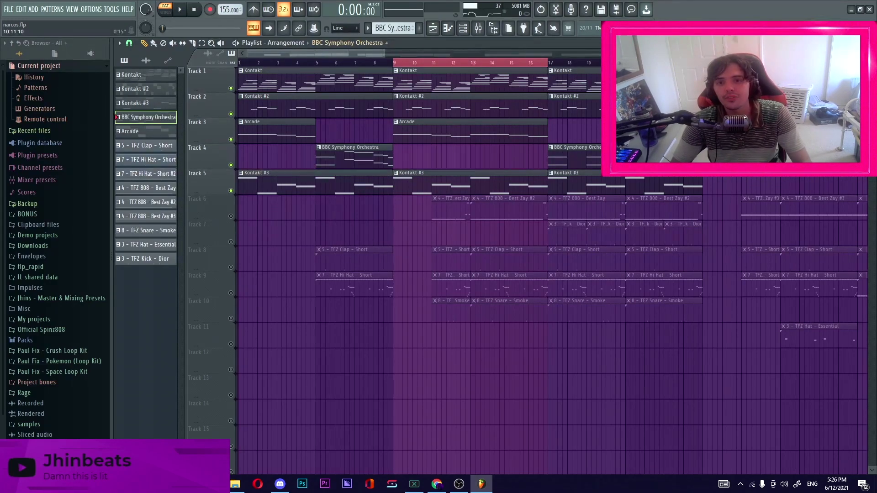
scroll(502, 274, "right", 3)
scroll(502, 274, "right", 1)
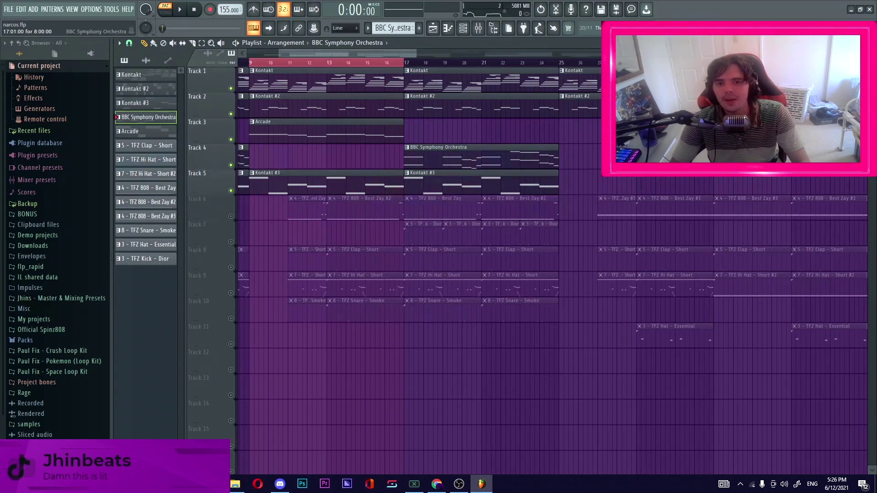
key("l")
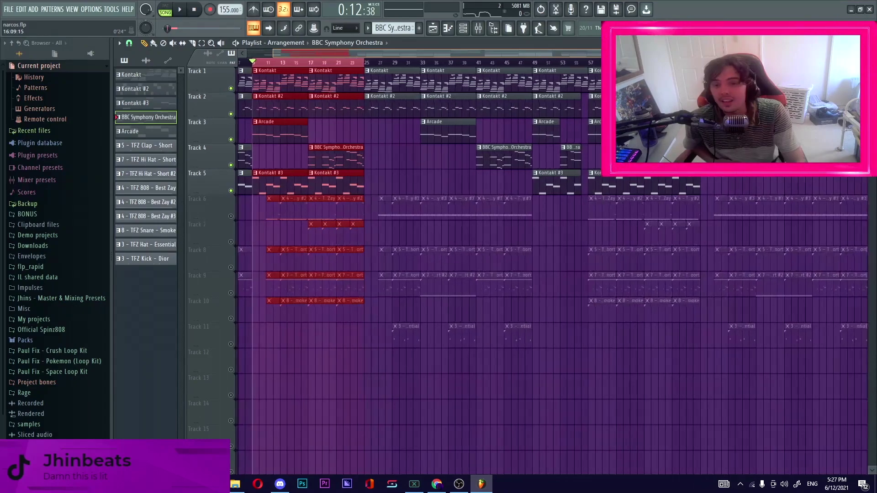
left_click_drag(669, 53, 387, 53)
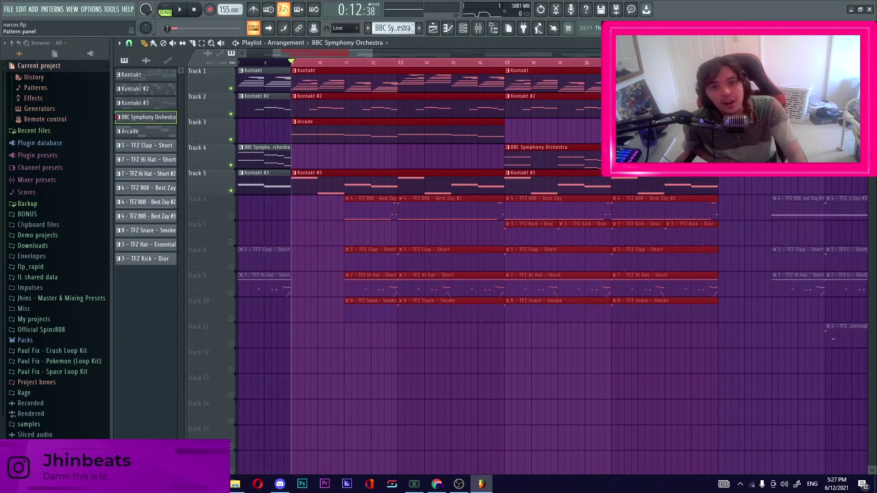